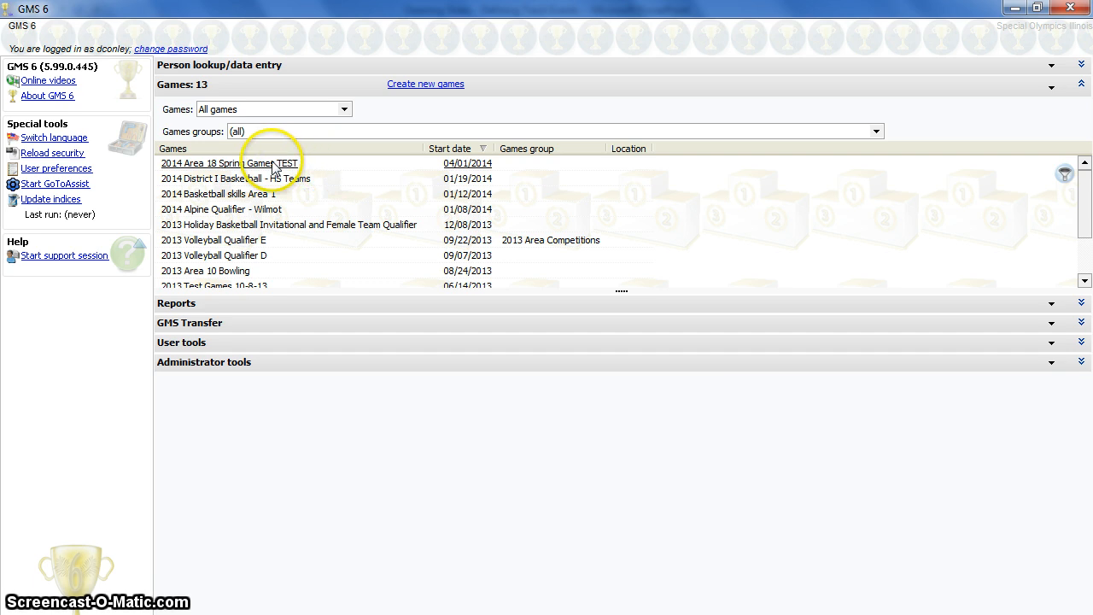
Step: Open the 2014 Area 18 Spring Games TEST and look through its list of delegations
left_click(177, 164)
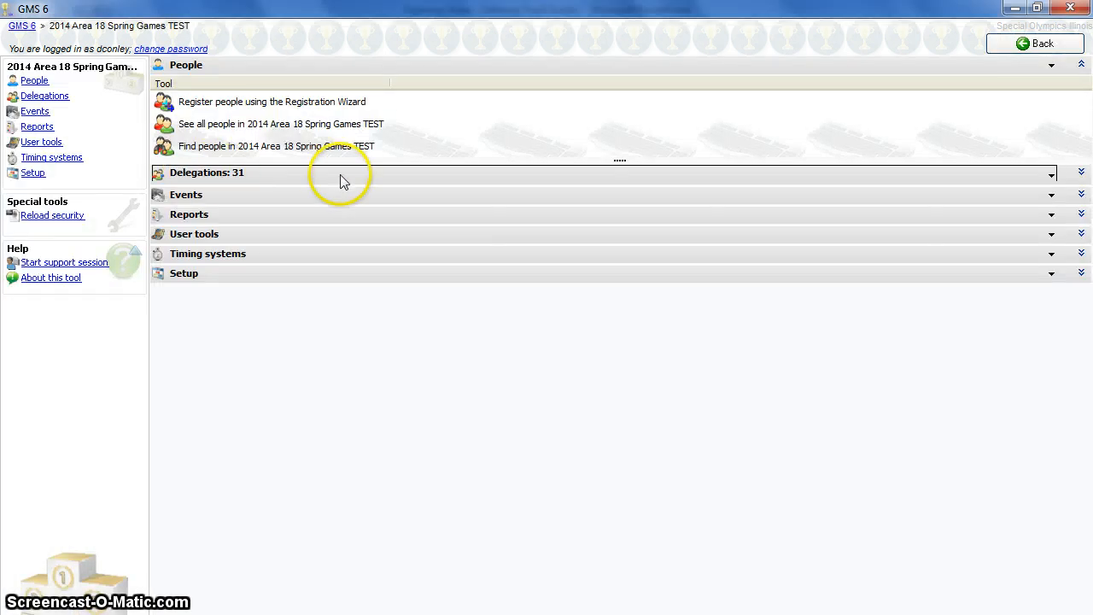
left_click(340, 179)
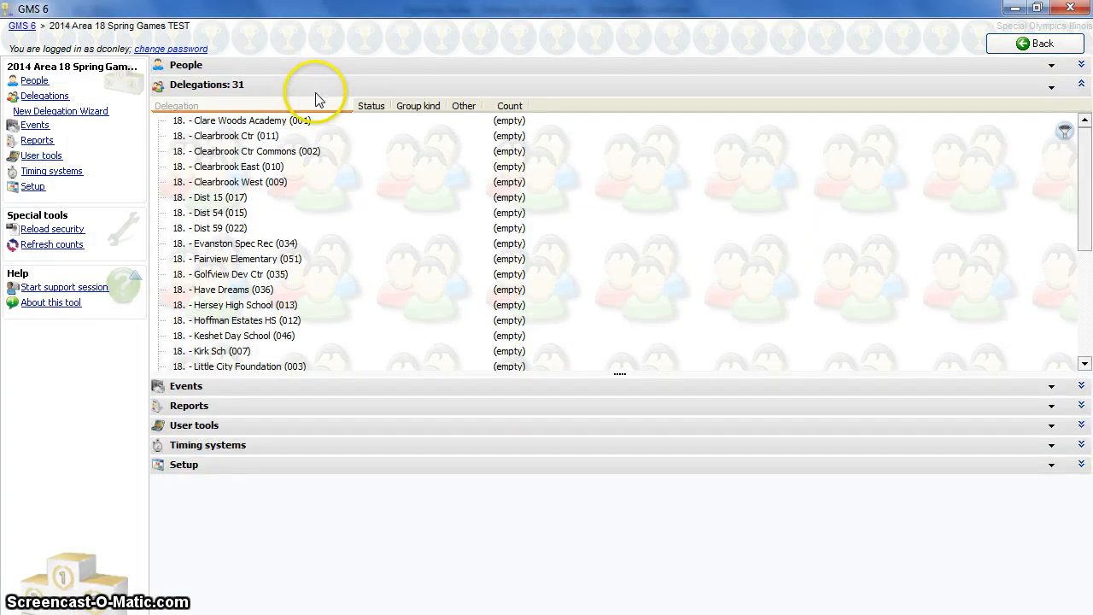
scroll(382, 183, "down", 5)
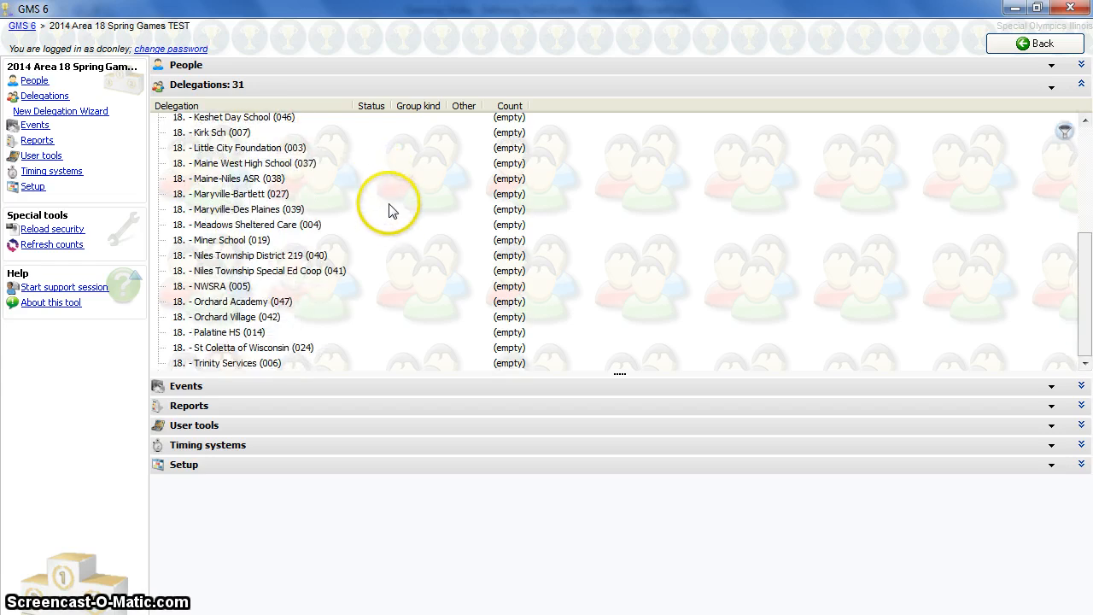
scroll(416, 310, "up", 5)
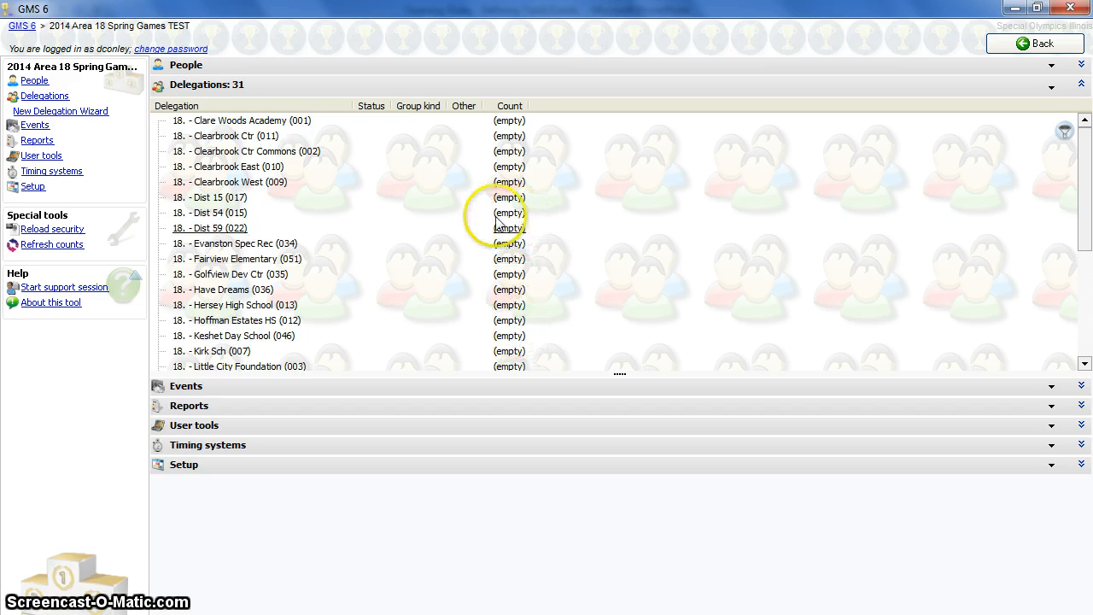
left_click(441, 89)
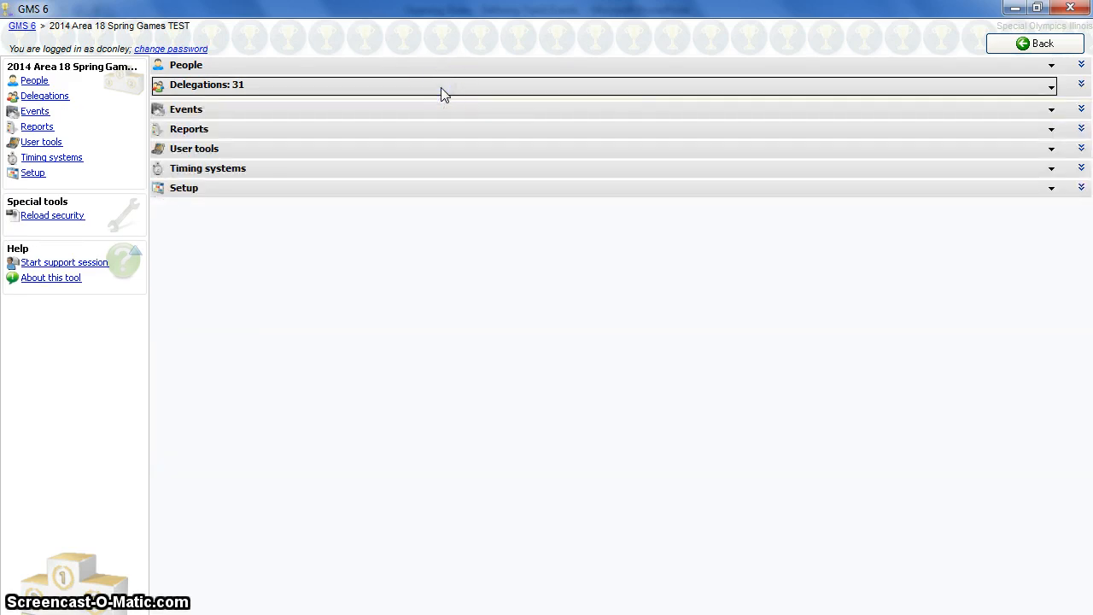
Step: Expand Athletics/Track and Field under the games' events and look through the events it contains
left_click(438, 111)
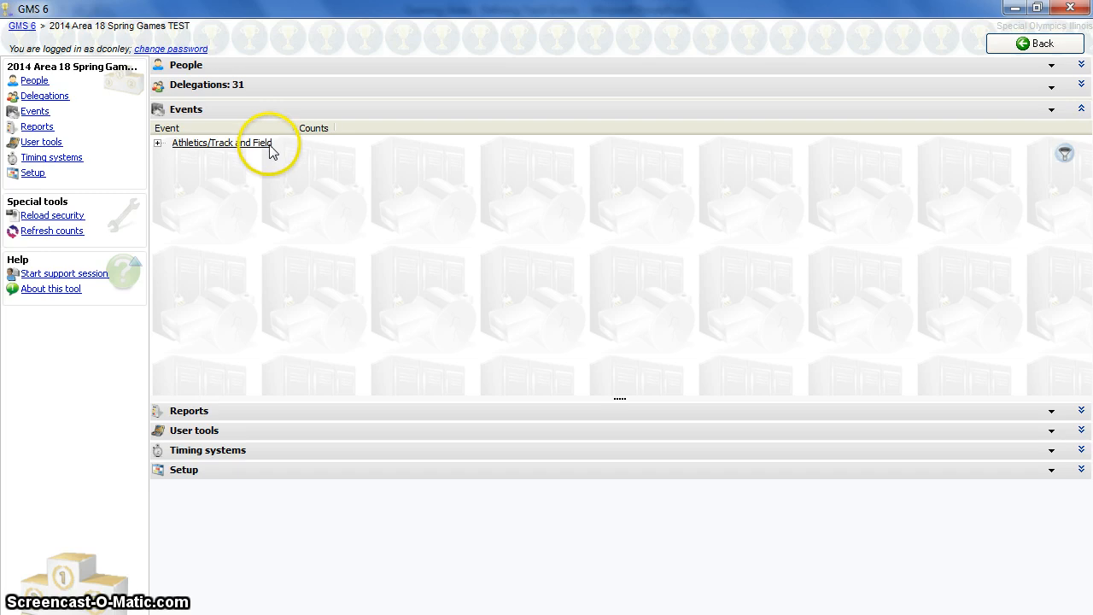
left_click(158, 145)
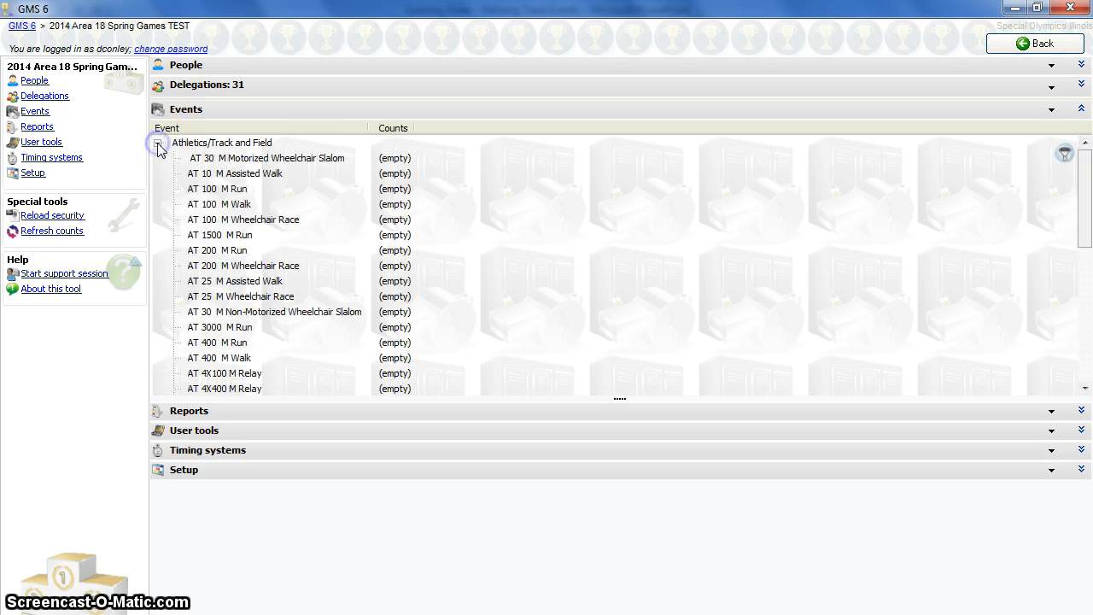
scroll(468, 242, "down", 1)
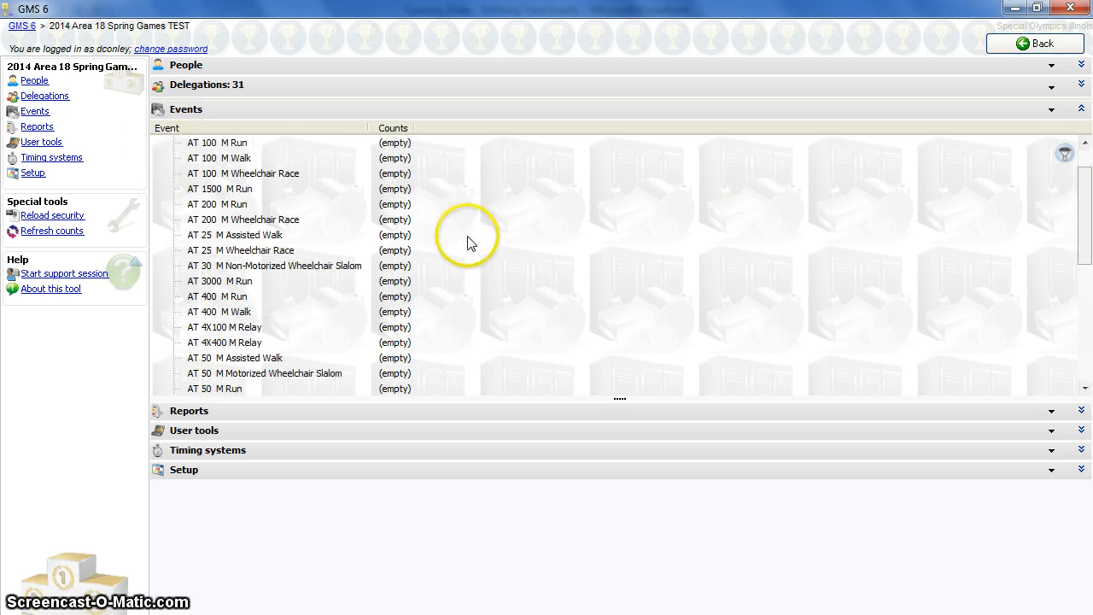
scroll(469, 245, "down", 7)
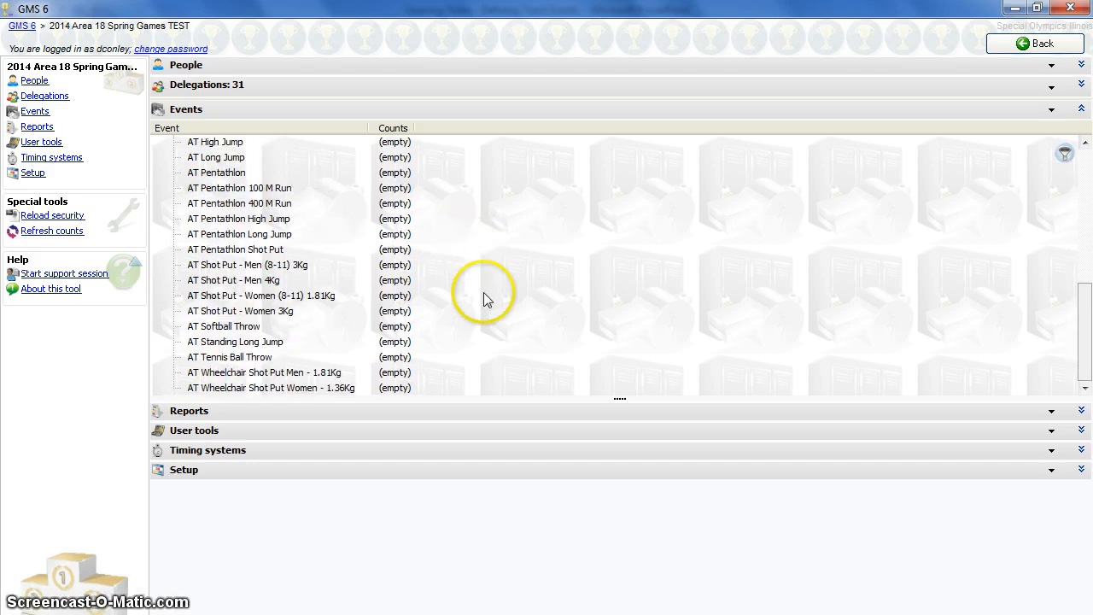
scroll(488, 337, "up", 6)
scroll(487, 331, "up", 2)
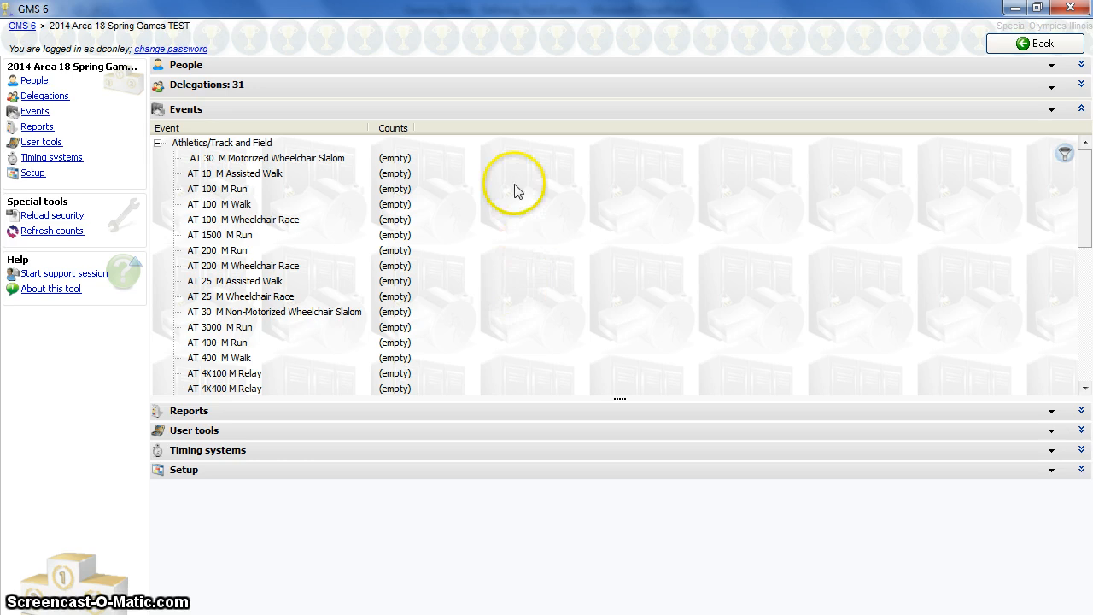
Step: Open the setup definition of the AT 100 M Run event
right_click(213, 191)
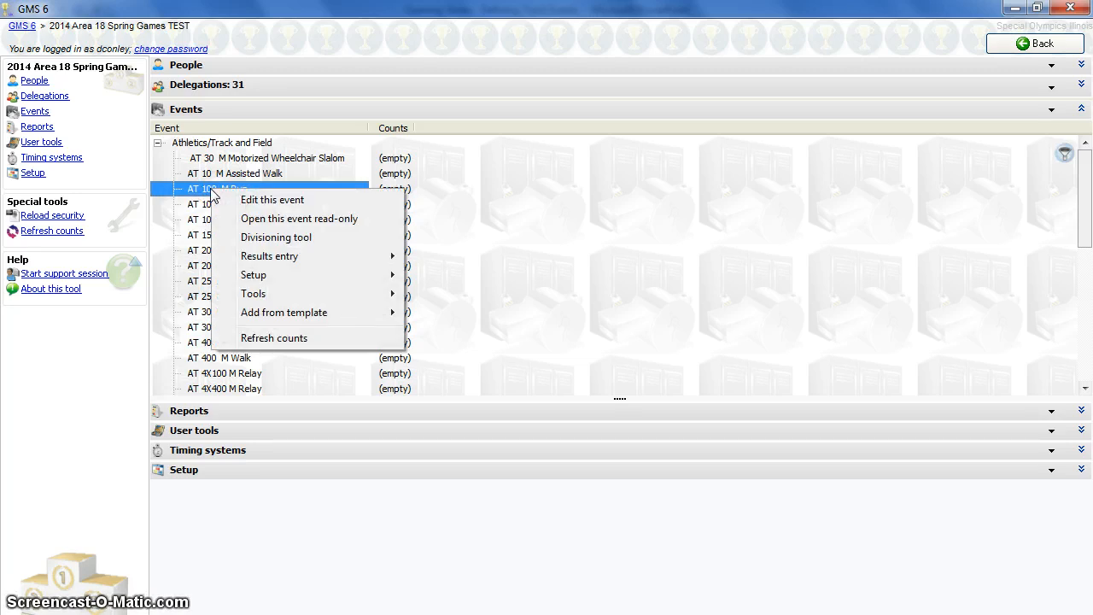
mouse_move(289, 293)
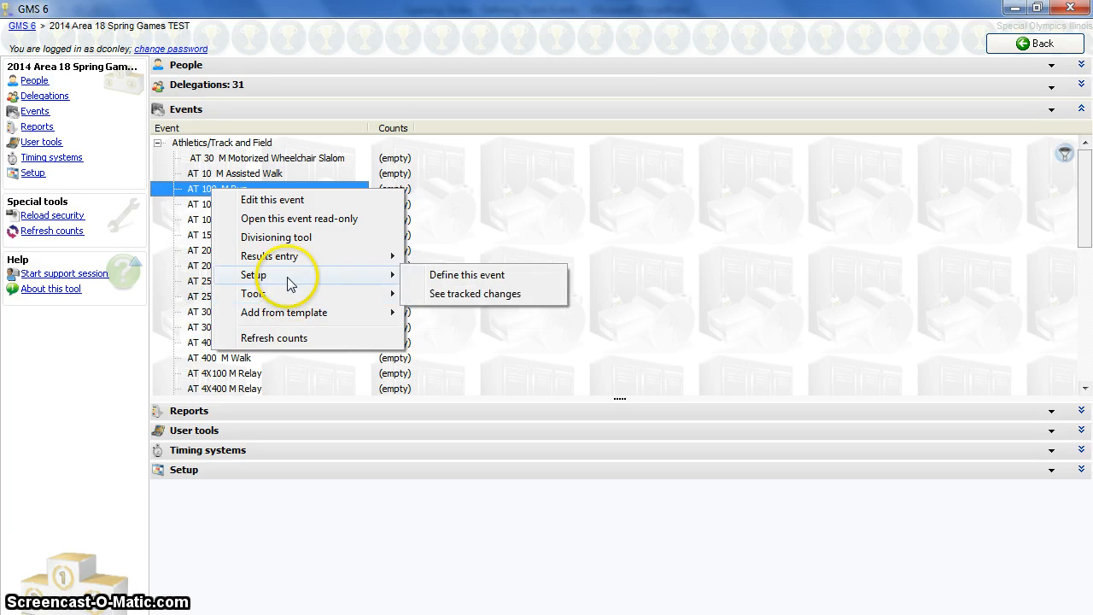
left_click(527, 276)
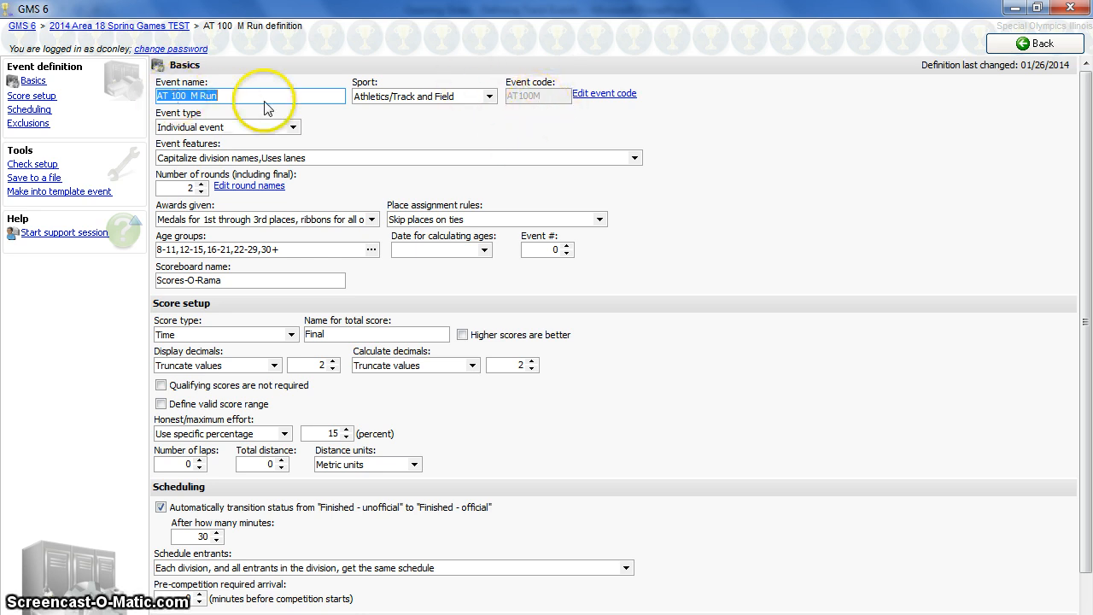
Step: Review the available event types and event features for the AT 100 M Run
left_click(261, 128)
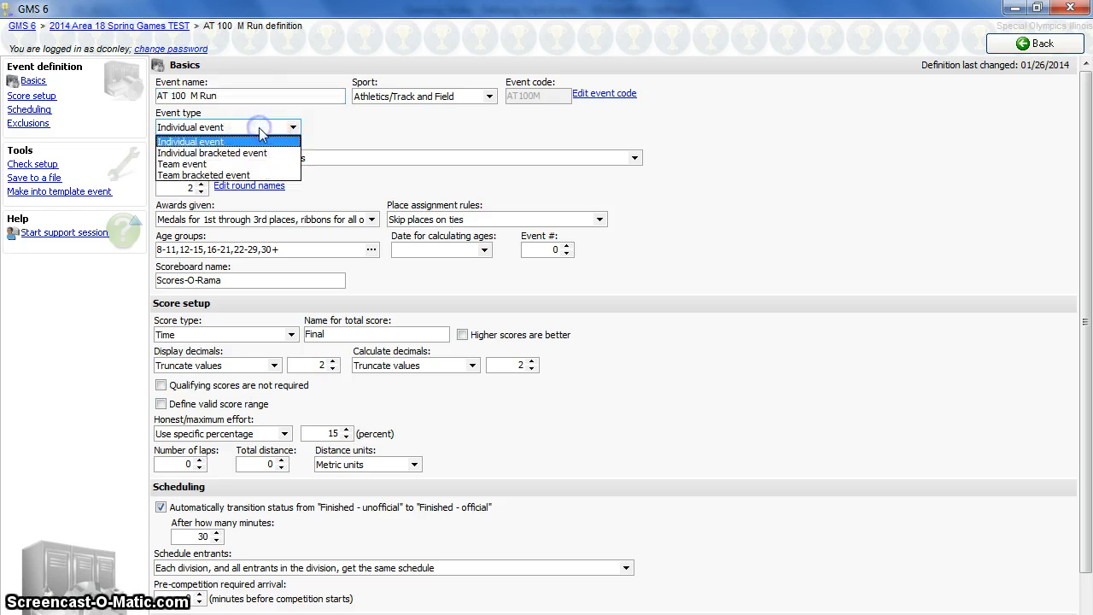
left_click(259, 127)
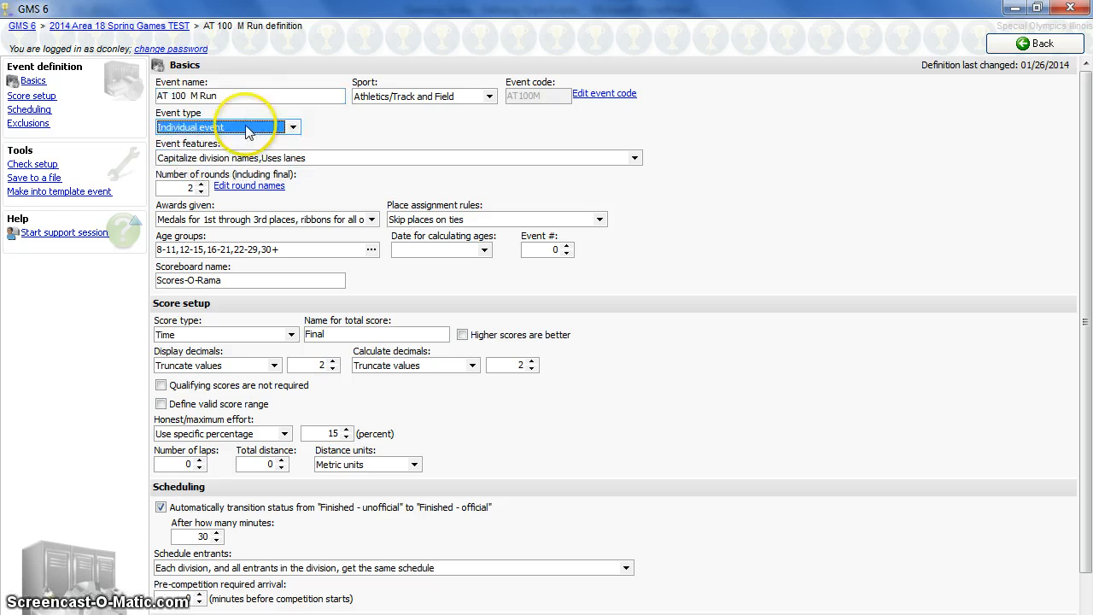
left_click(421, 160)
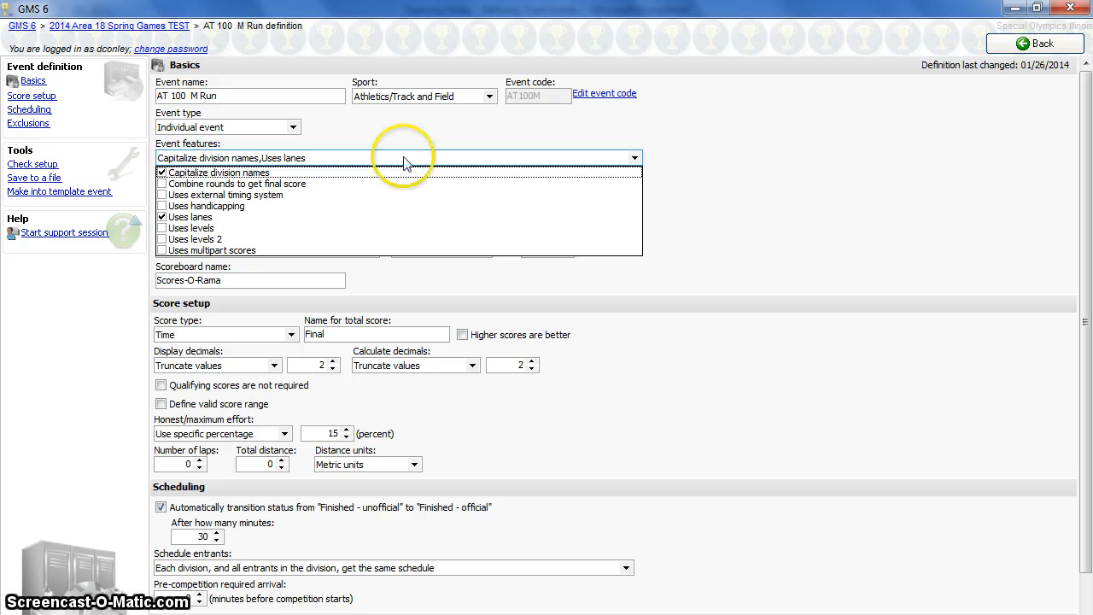
left_click(205, 171)
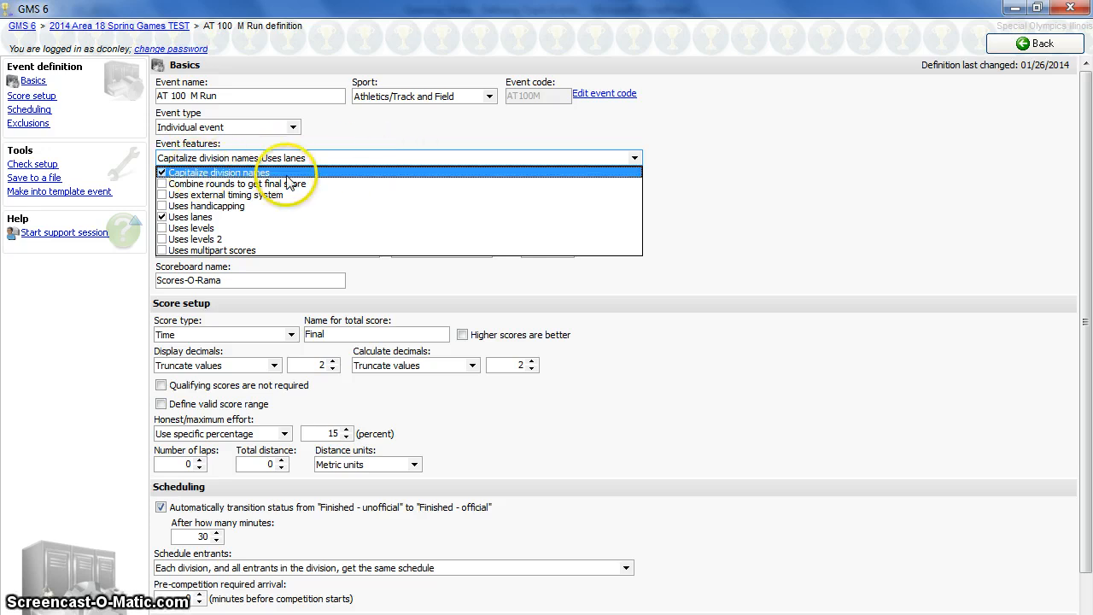
left_click(254, 229)
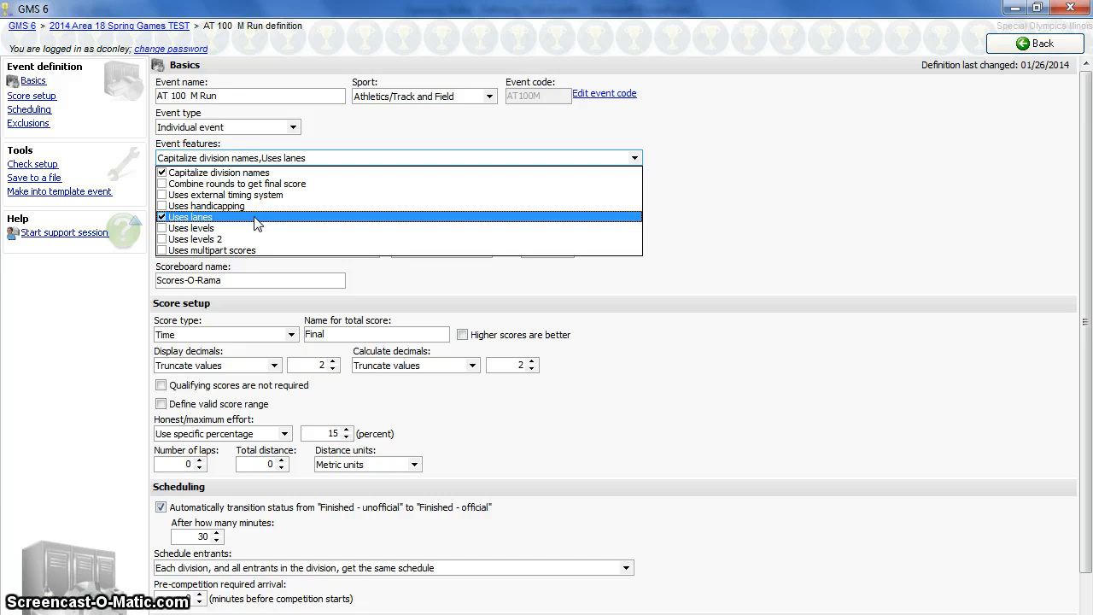
left_click(781, 214)
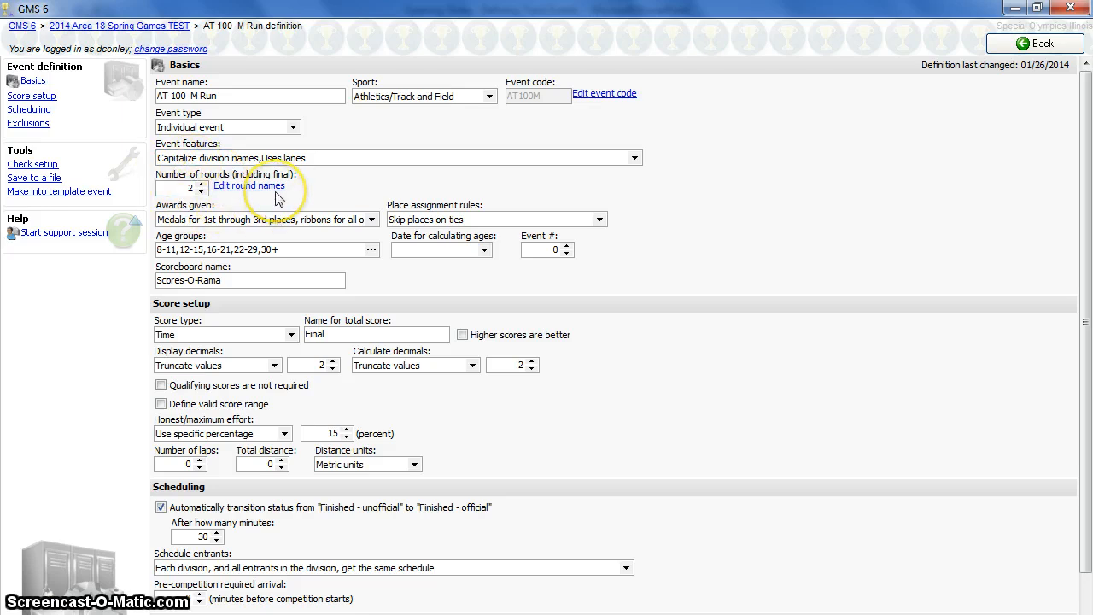
Step: Set the number of rounds to 1 and the place assignment rule to "Don't skip places on ties"
left_click(200, 191)
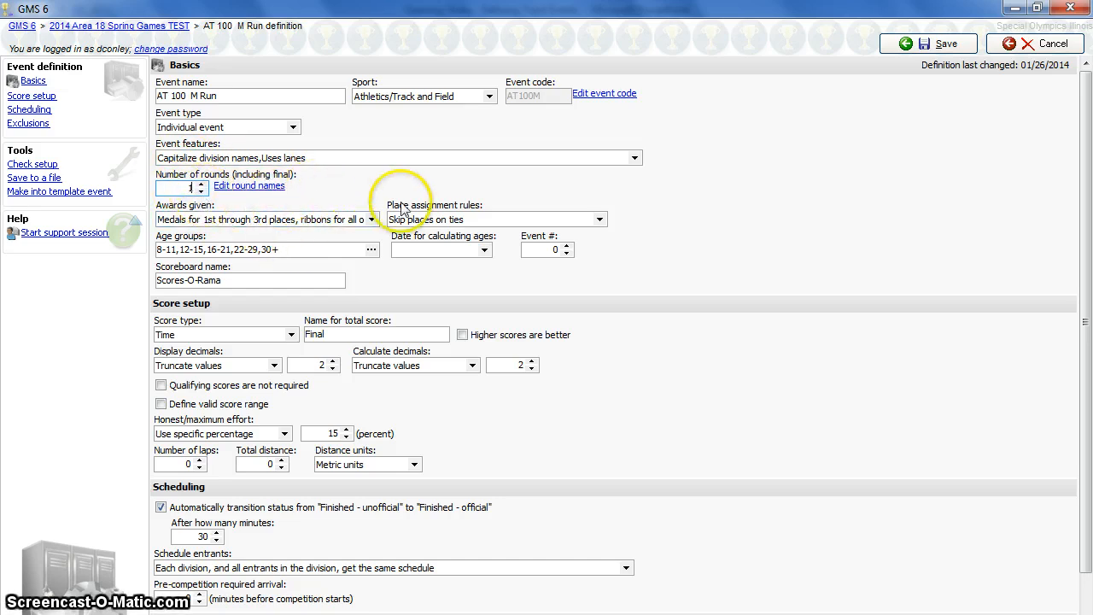
left_click(371, 219)
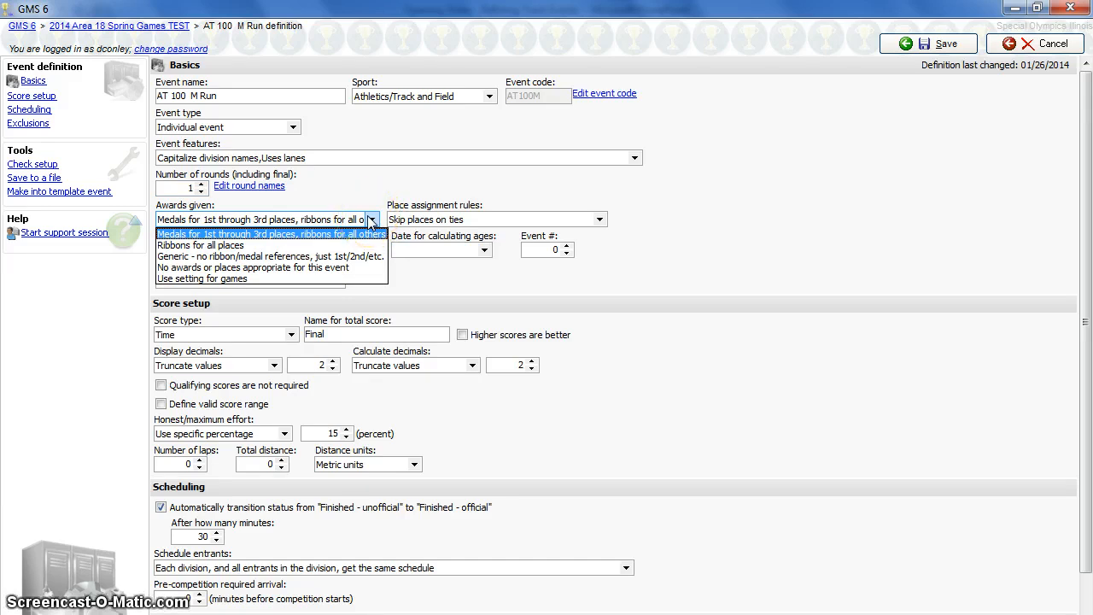
left_click(378, 194)
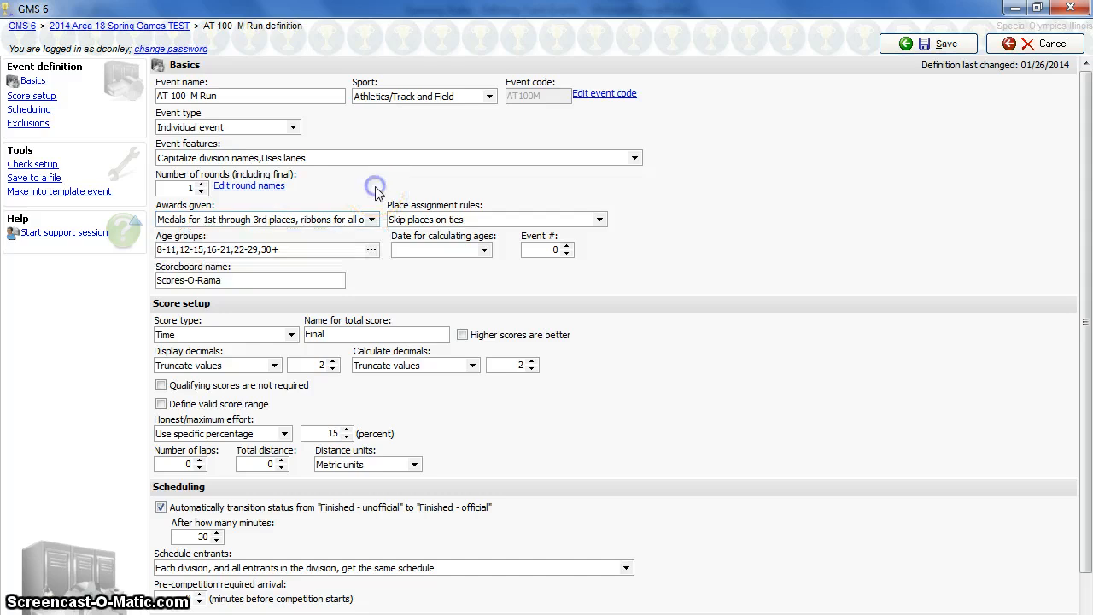
left_click(512, 219)
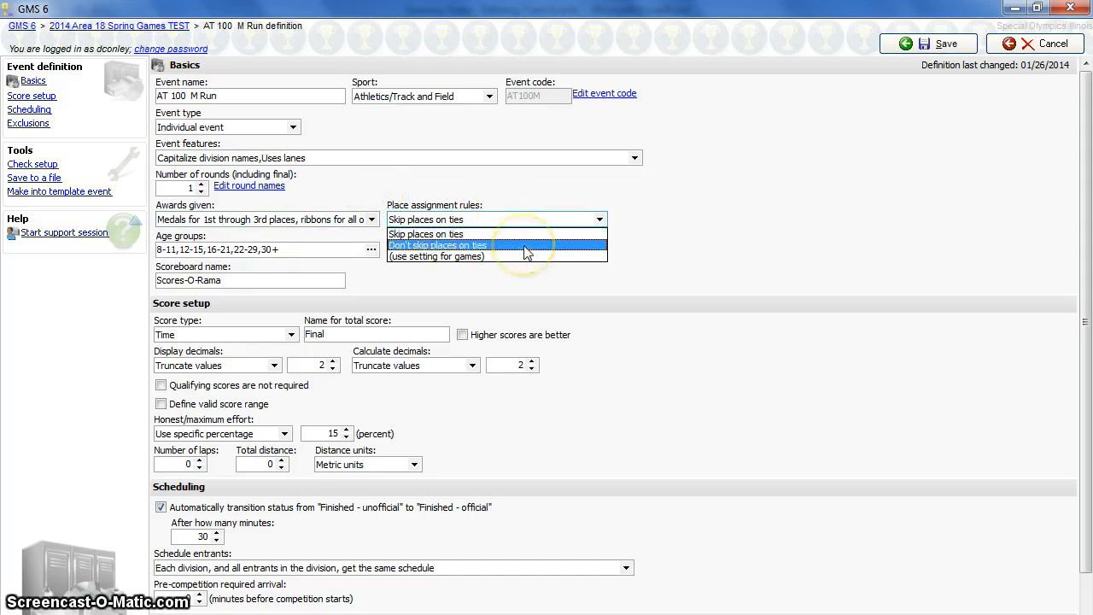
left_click(525, 246)
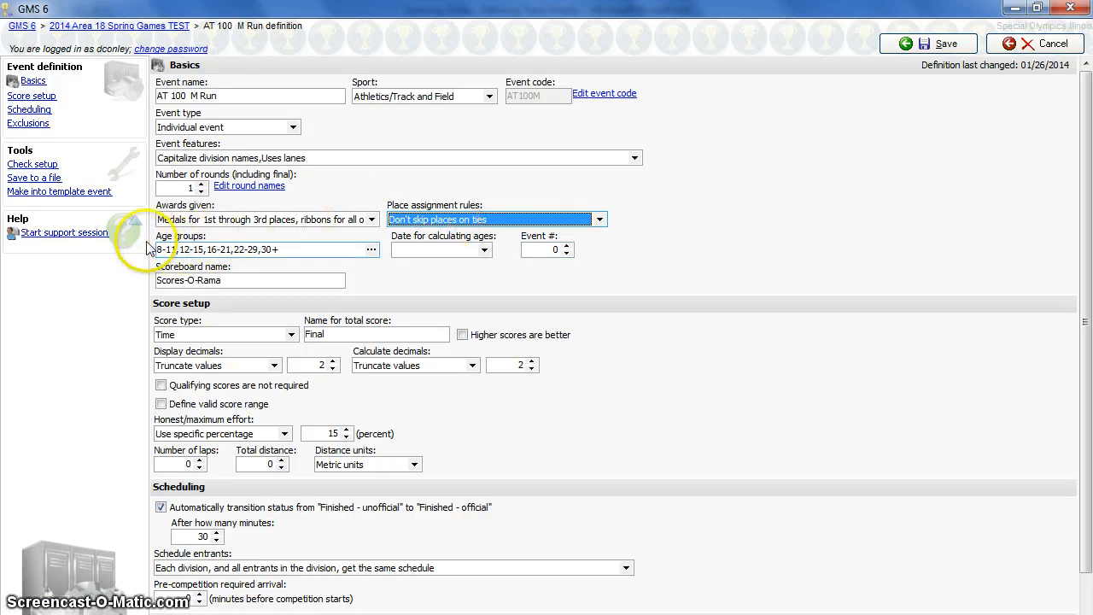
Step: Add a new age group starting at 50 to the event and save the age groups
left_click(370, 248)
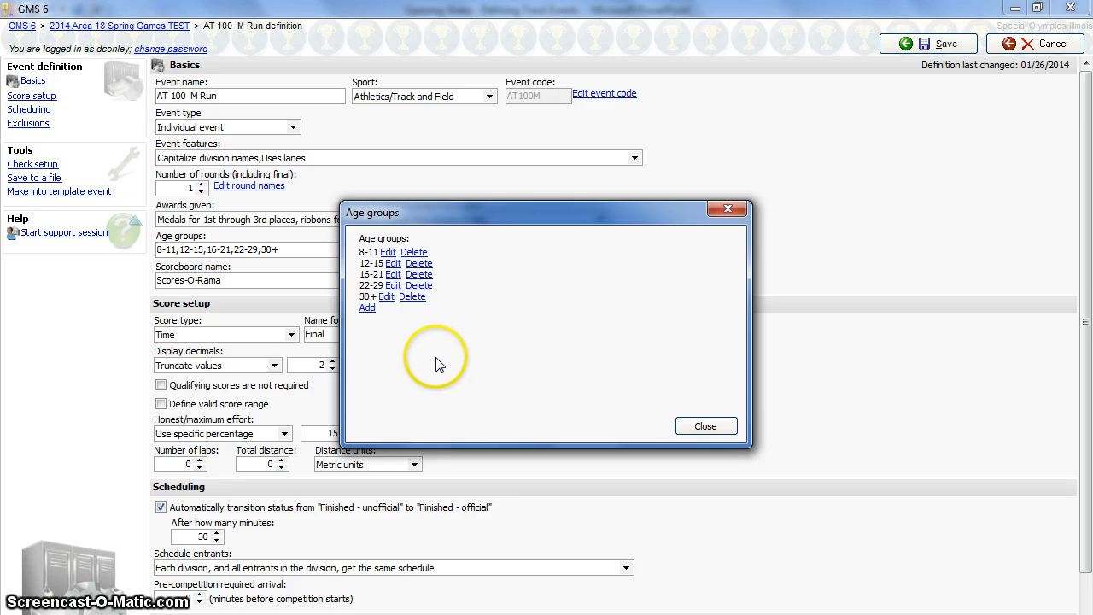
left_click(368, 309)
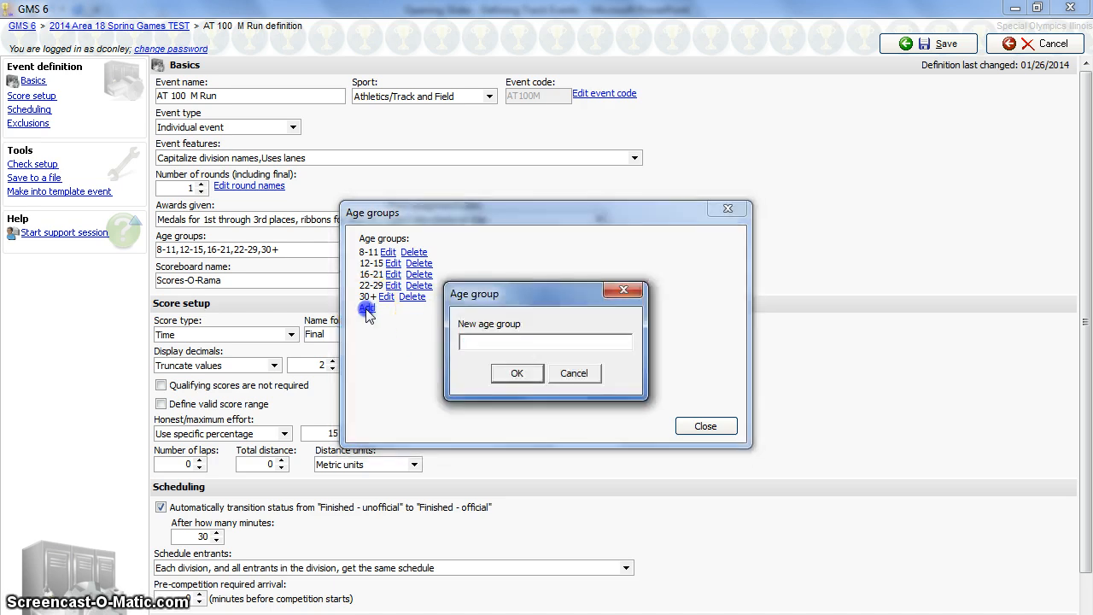
type("50")
left_click(521, 373)
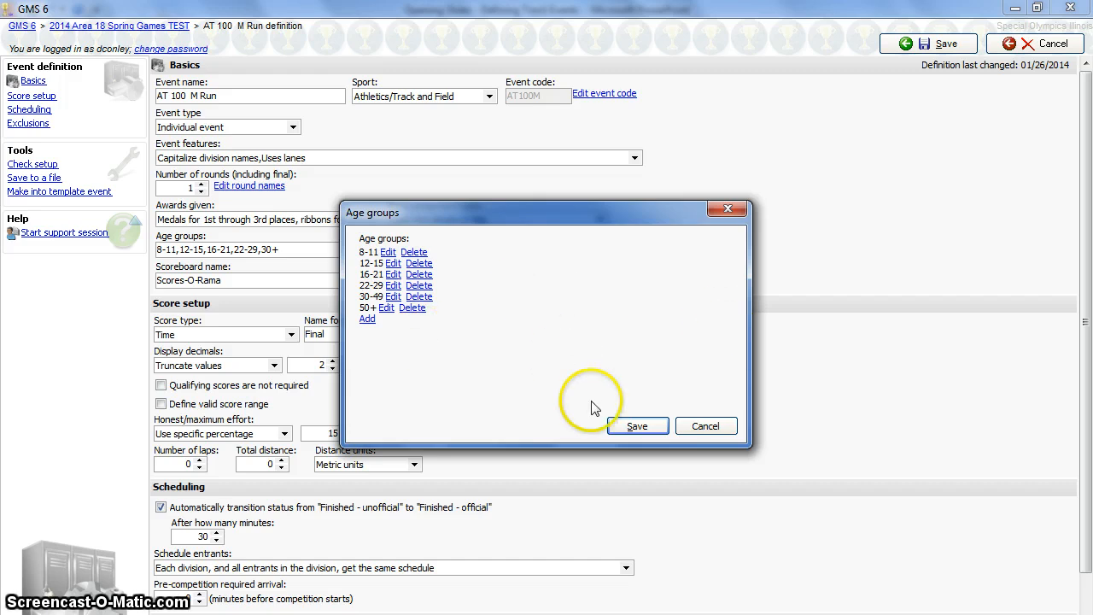
left_click(639, 426)
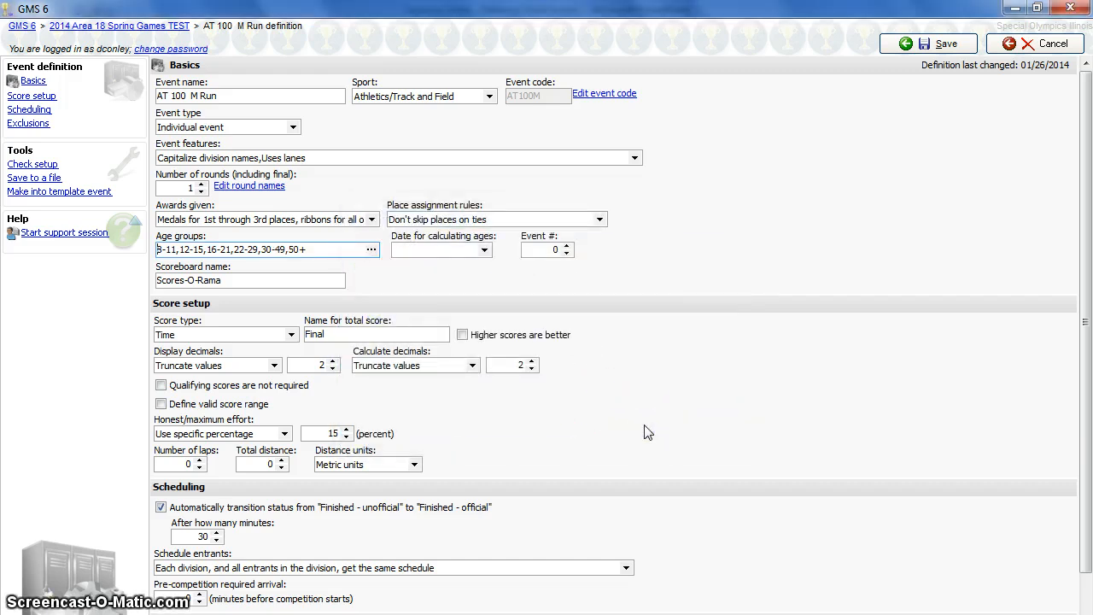
Step: Set the date for calculating ages to 12/31/2014
left_click(485, 250)
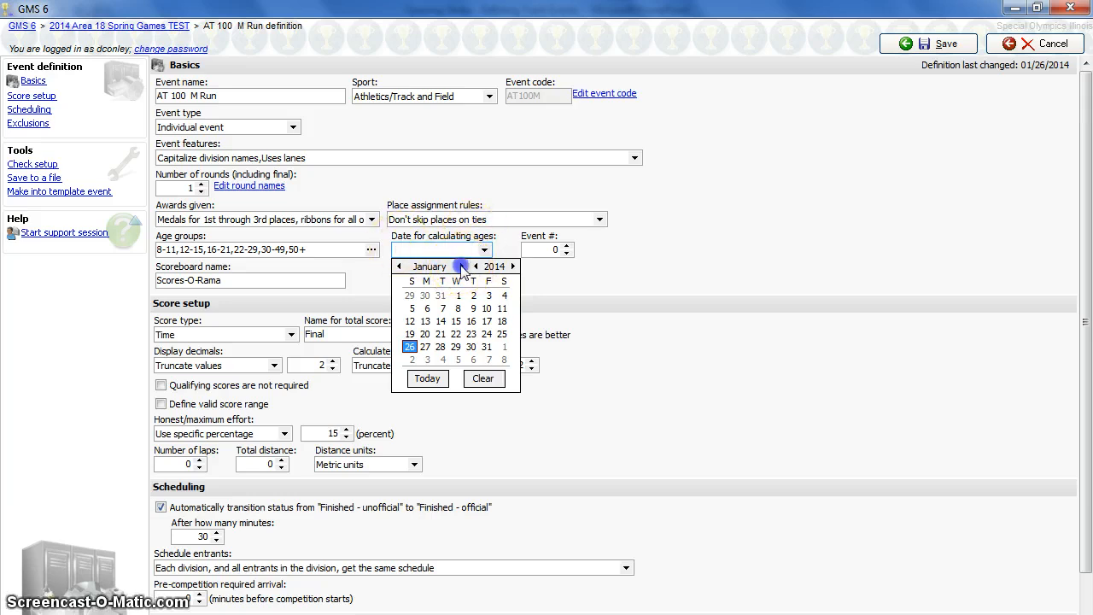
left_click(462, 267)
left_click(462, 267)
left_click(462, 266)
left_click(462, 266)
left_click(462, 267)
left_click(462, 267)
left_click(462, 267)
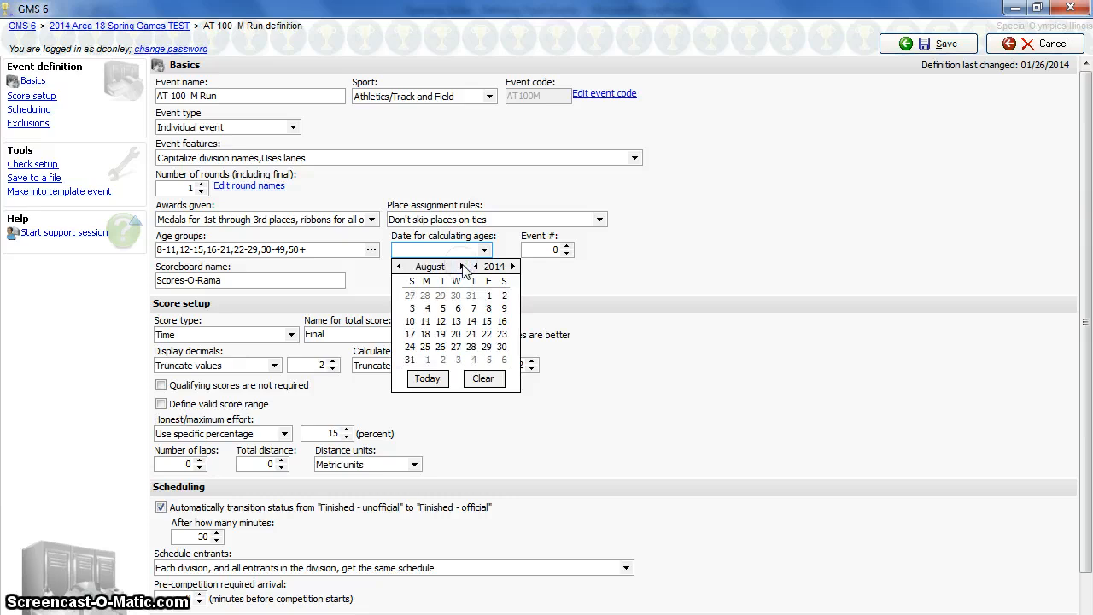
left_click(462, 267)
left_click(462, 267)
left_click(462, 266)
left_click(462, 266)
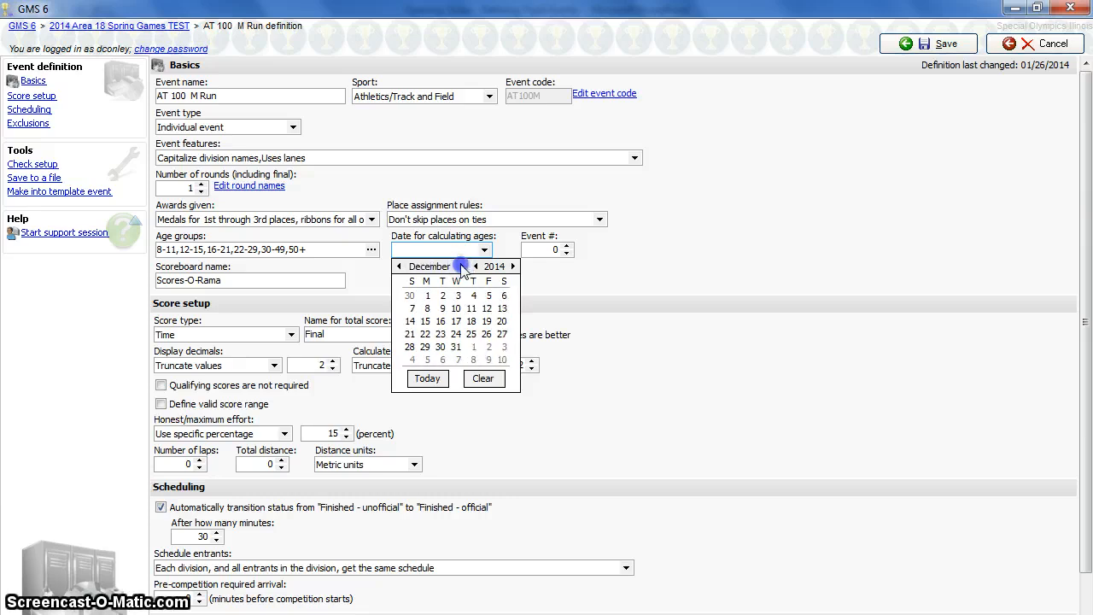
left_click(457, 347)
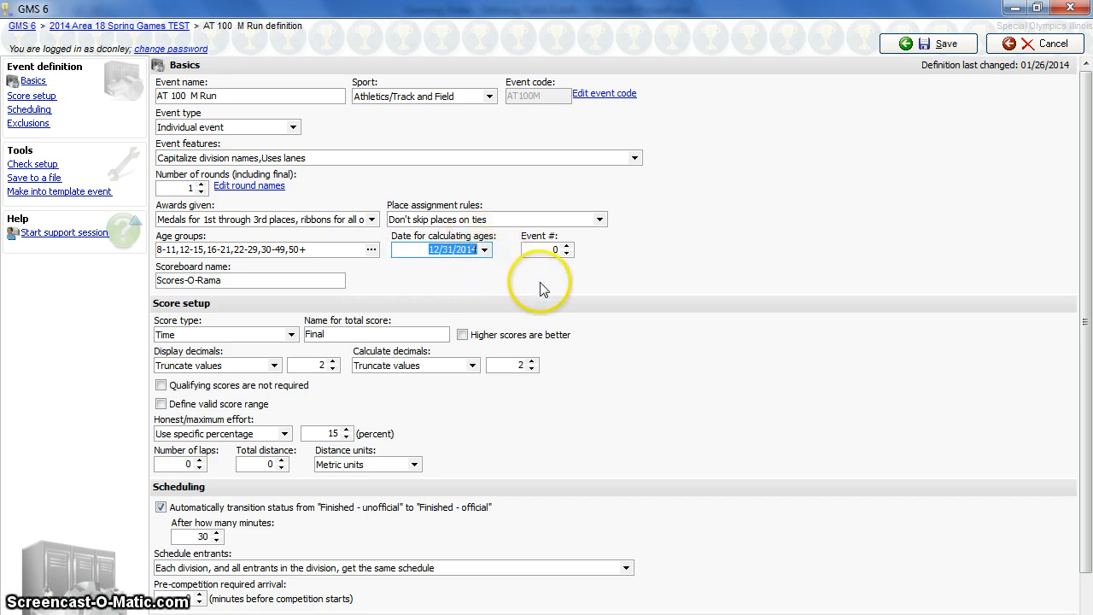
Step: Clear the event's scoreboard name
left_click_drag(265, 281, 126, 275)
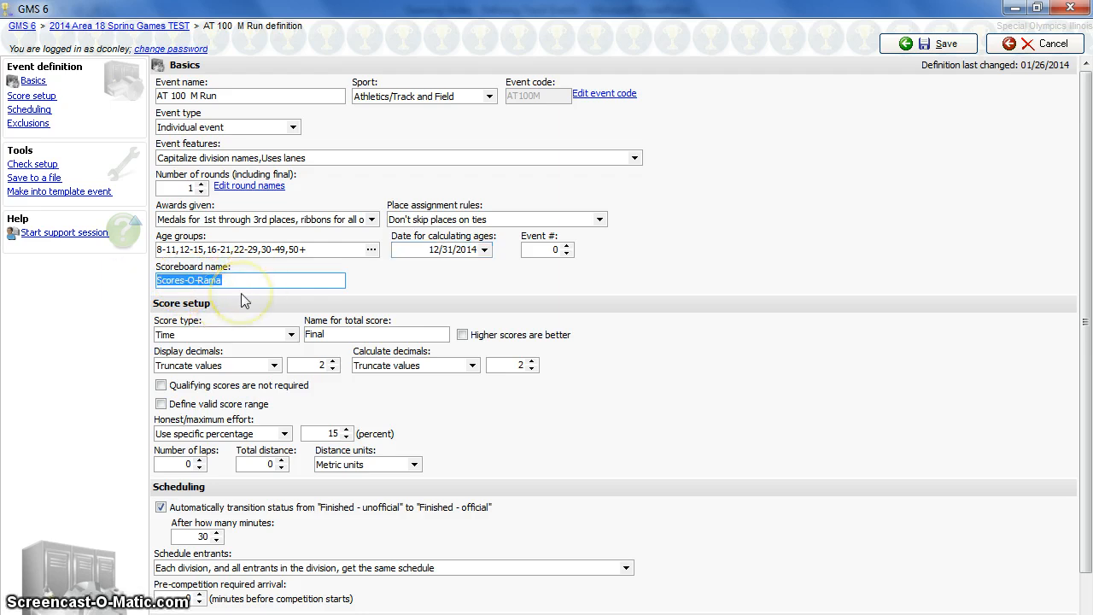
key("BackSpace")
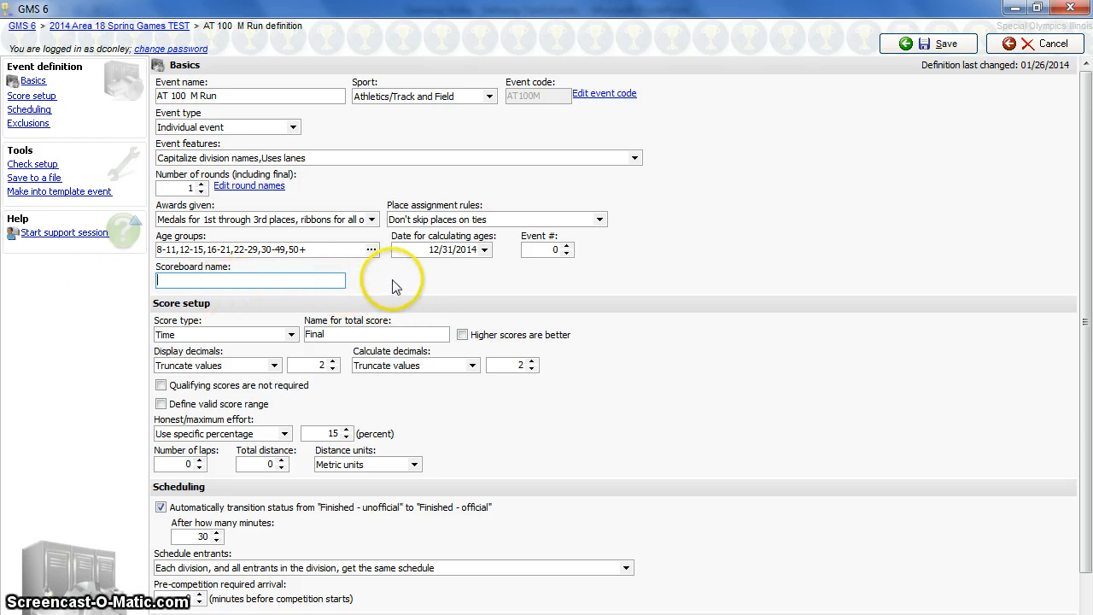
scroll(589, 289, "down", 2)
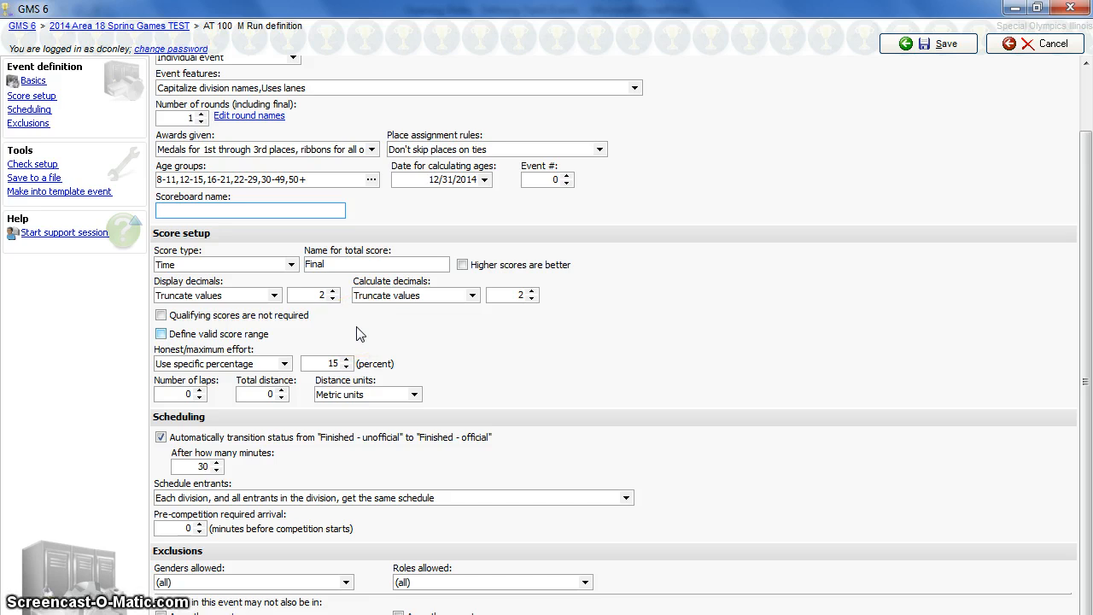
Step: Set the event's honest/maximum effort percentage to 30
left_click(328, 364)
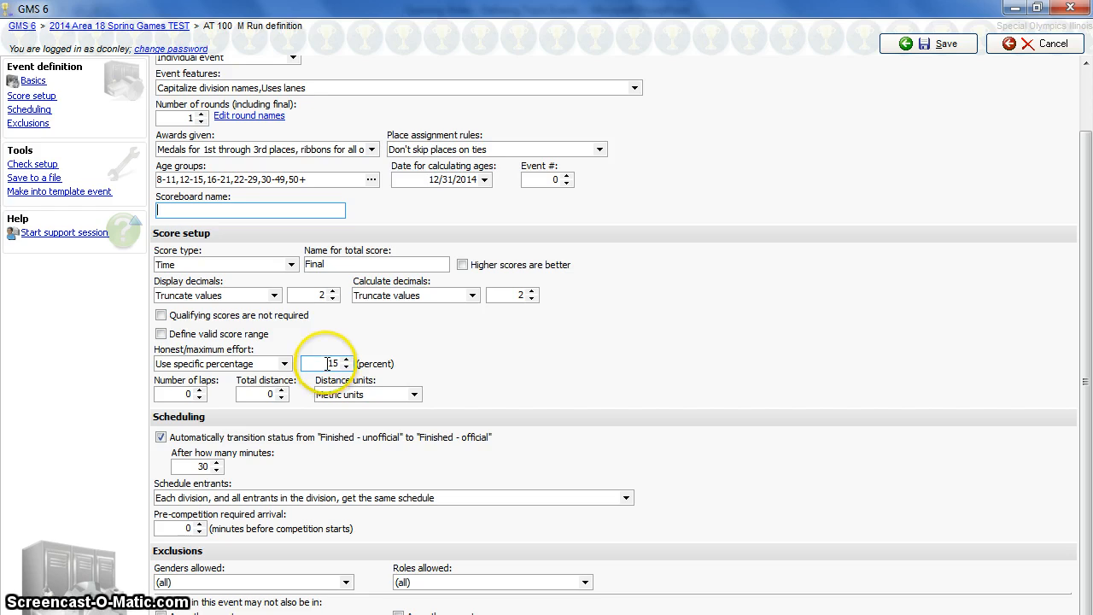
double_click(331, 363)
left_click(453, 354)
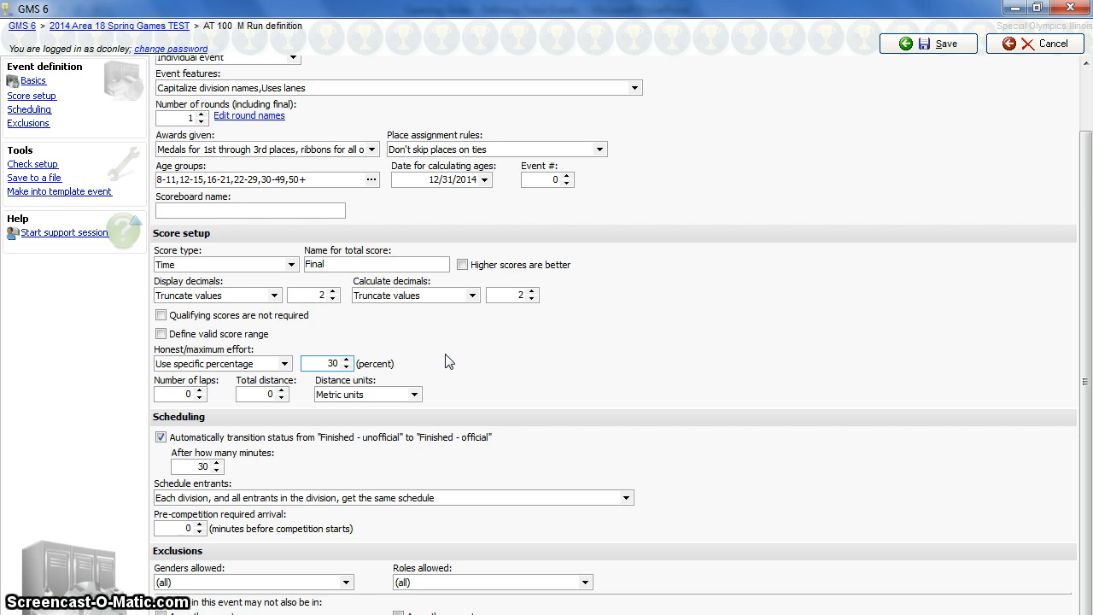
left_click(533, 384)
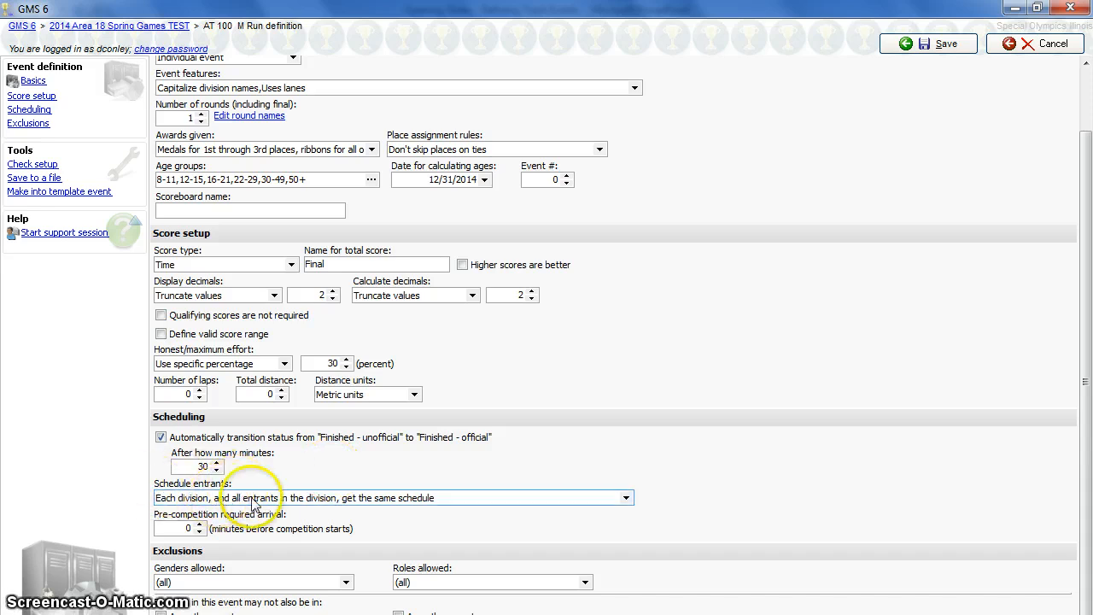
Step: Review the available choices for how division entrants are scheduled in the event's Scheduling section
left_click(453, 500)
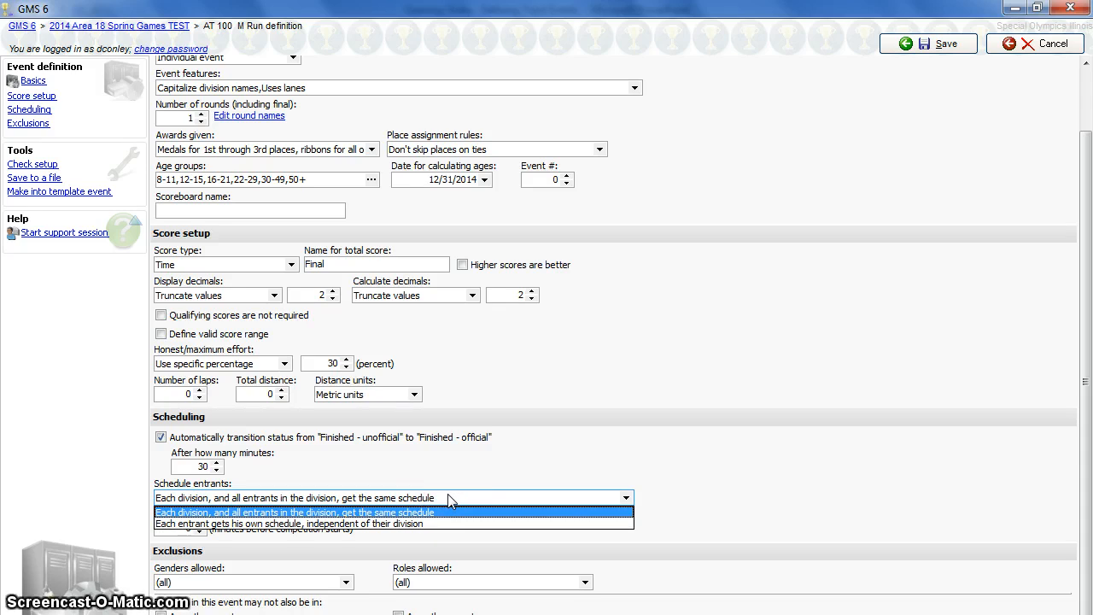
left_click(449, 497)
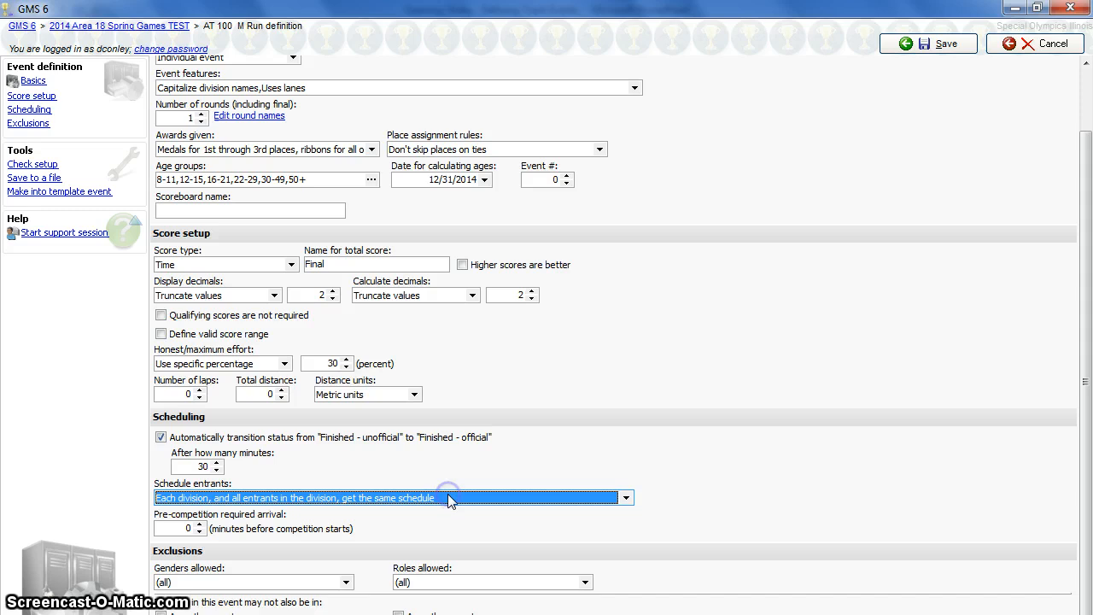
left_click(593, 535)
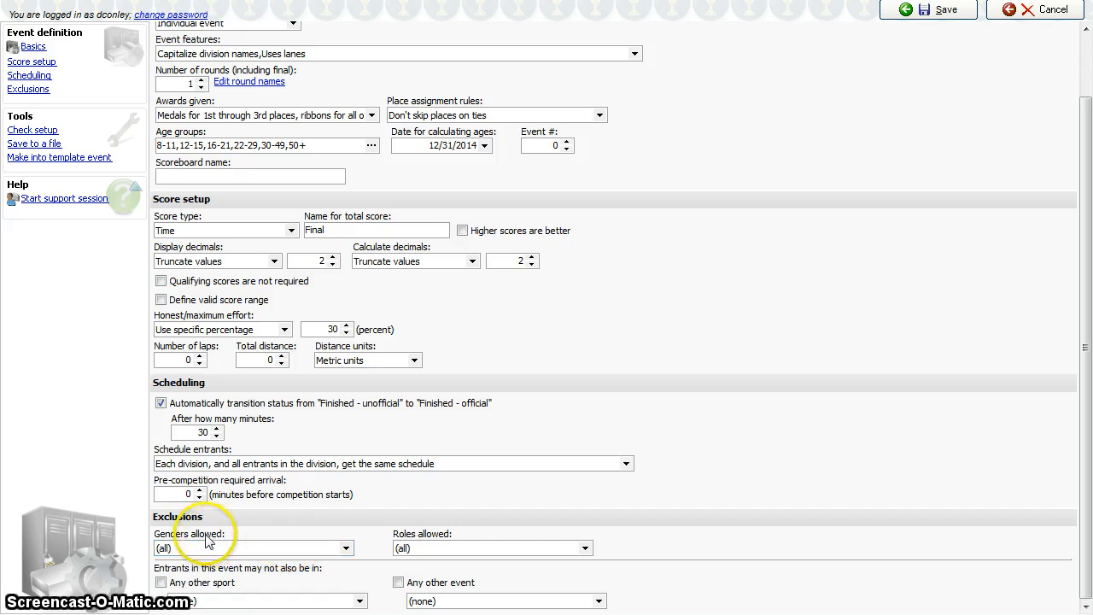
Step: Review the roles allowed and the list of other events that entrants can be barred from in the Exclusions section
left_click(466, 550)
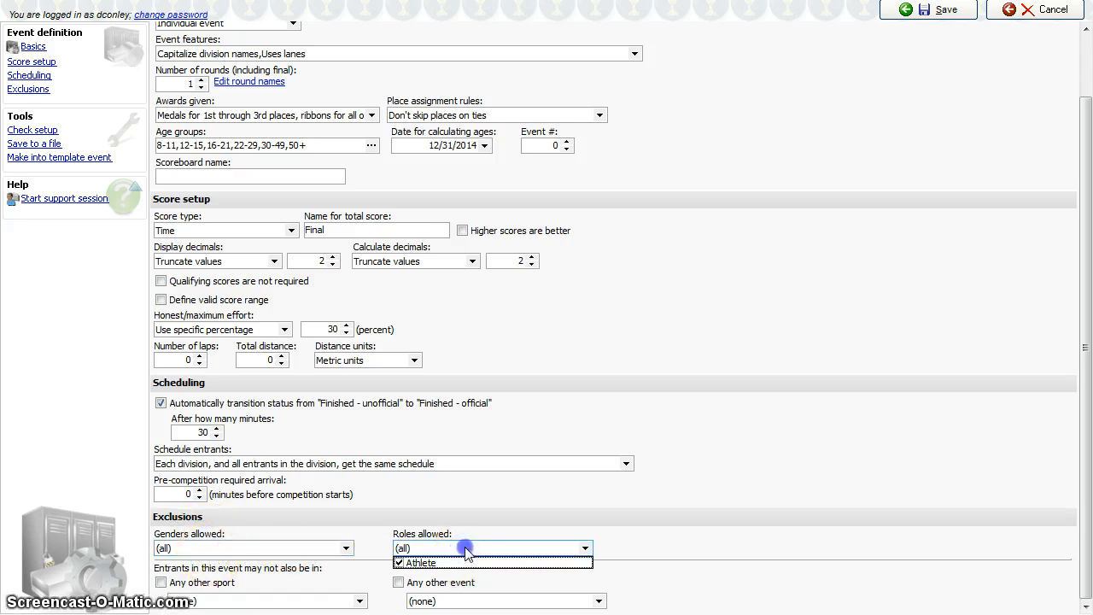
left_click(466, 550)
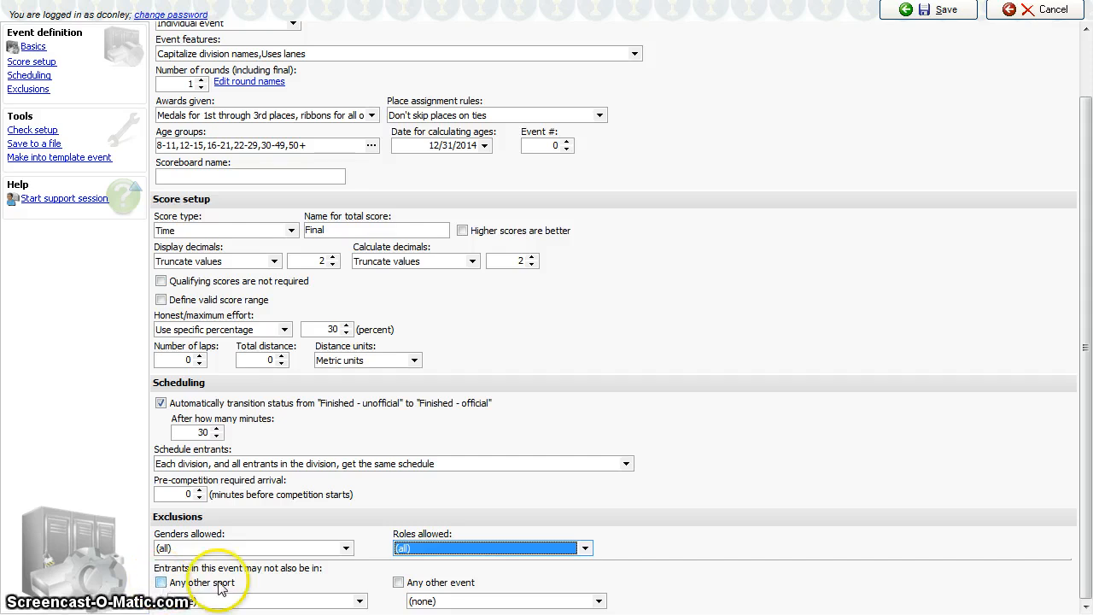
left_click(487, 601)
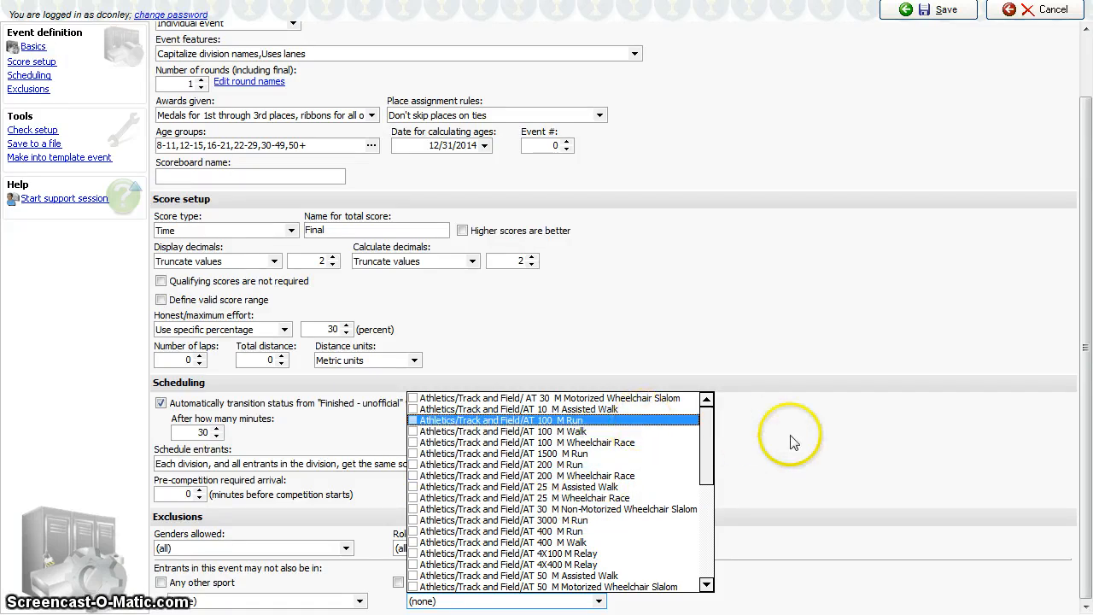
left_click(839, 434)
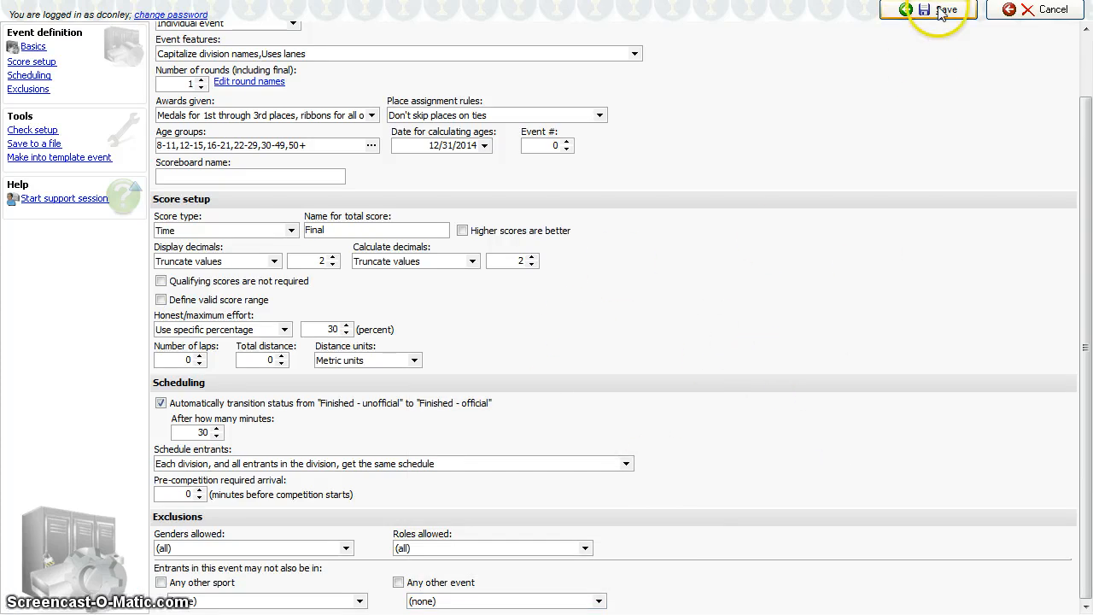
Step: Save the AT 100 M Run definition and look through the Athletics/Track and Field events of the games
left_click(935, 10)
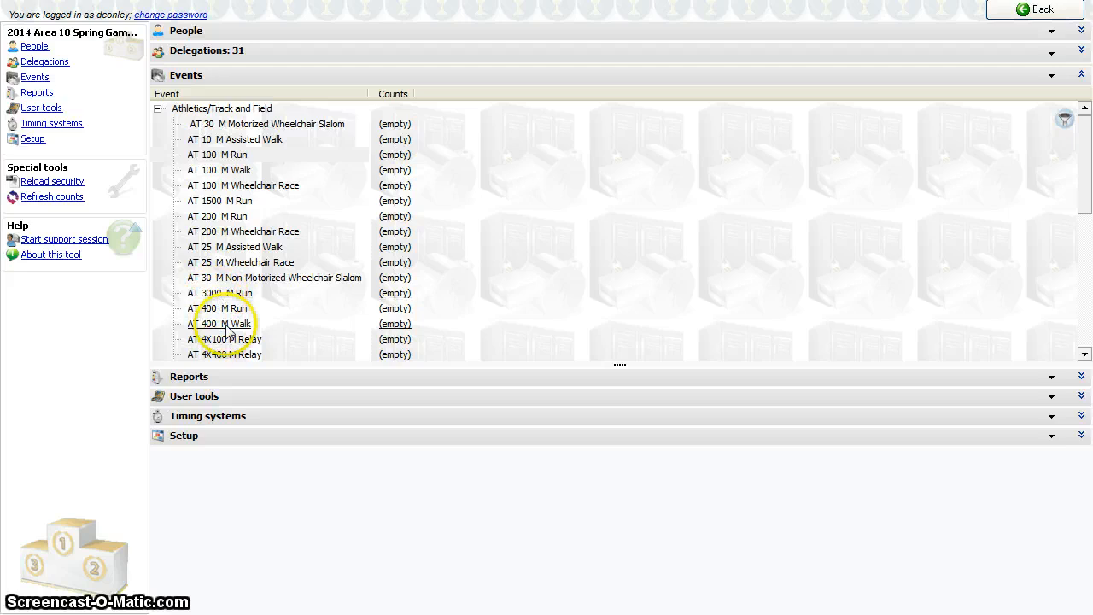
scroll(519, 312, "down", 1)
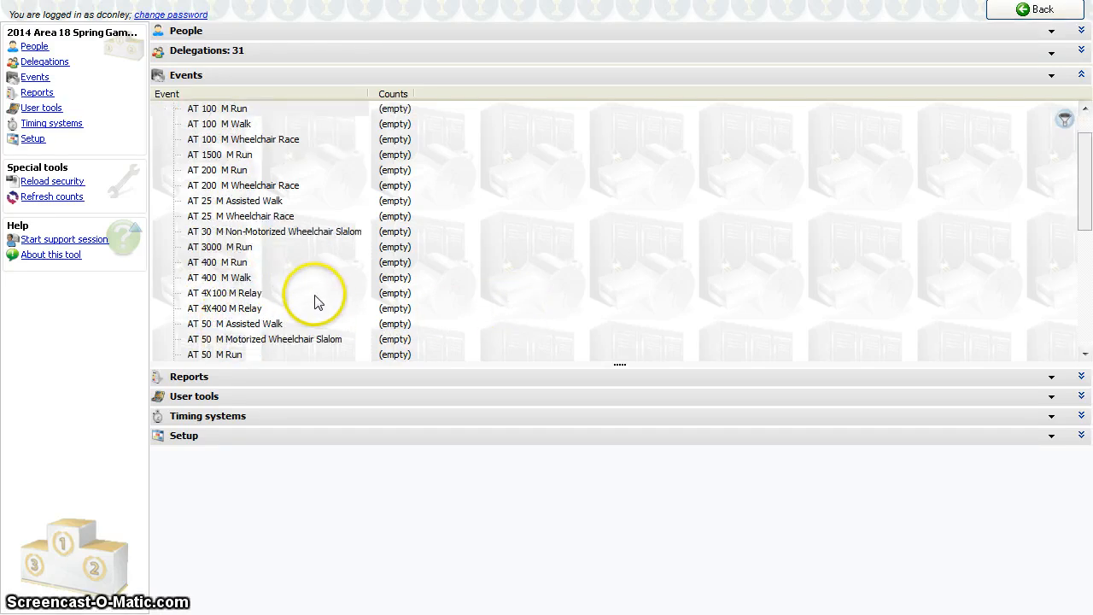
scroll(359, 292, "down", 3)
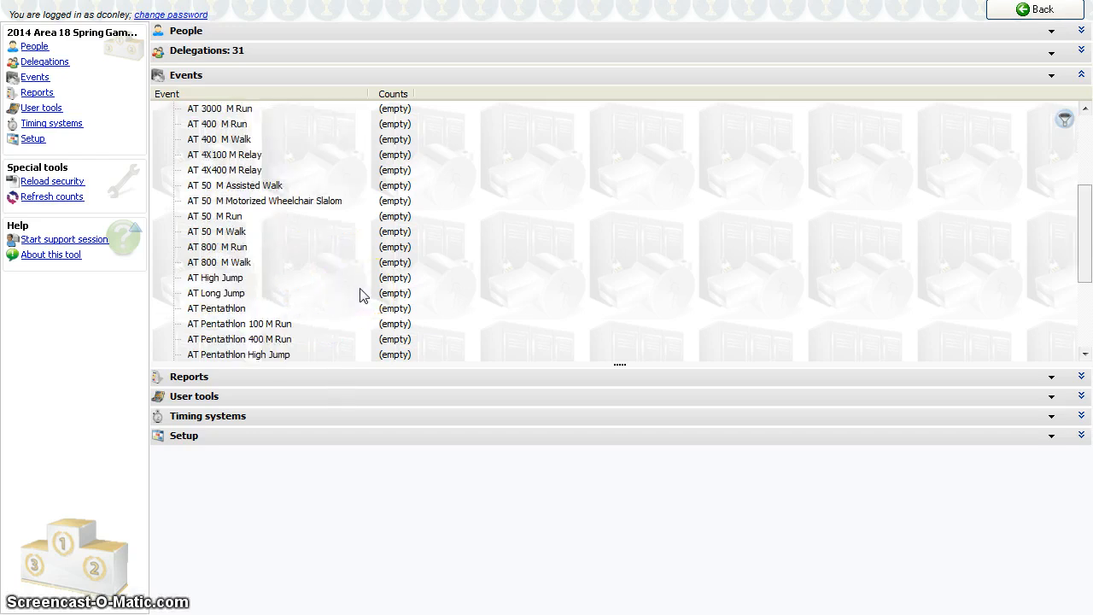
scroll(359, 295, "up", 3)
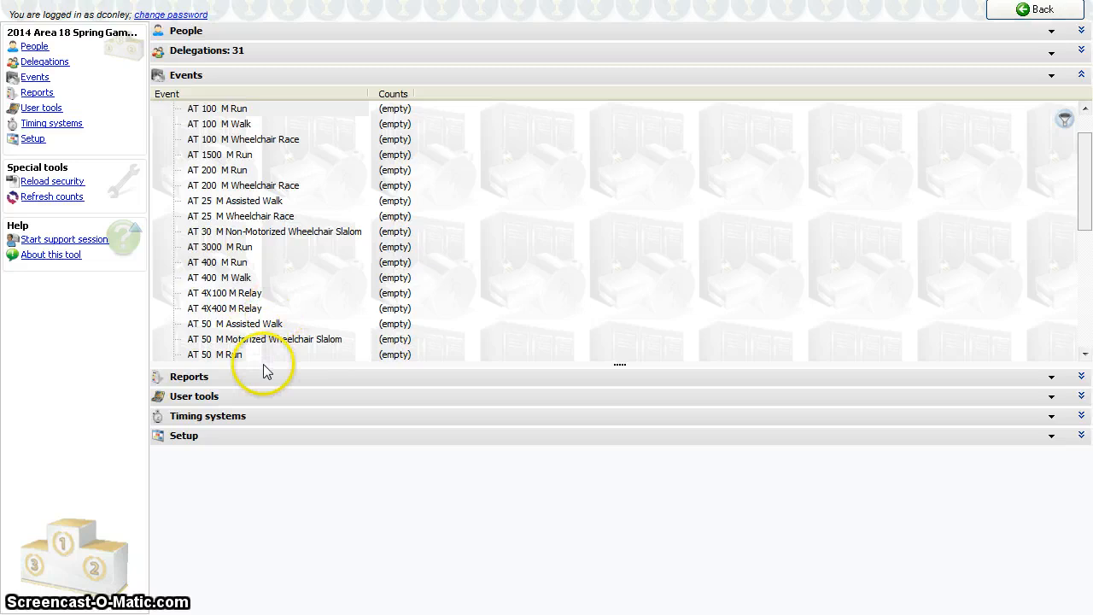